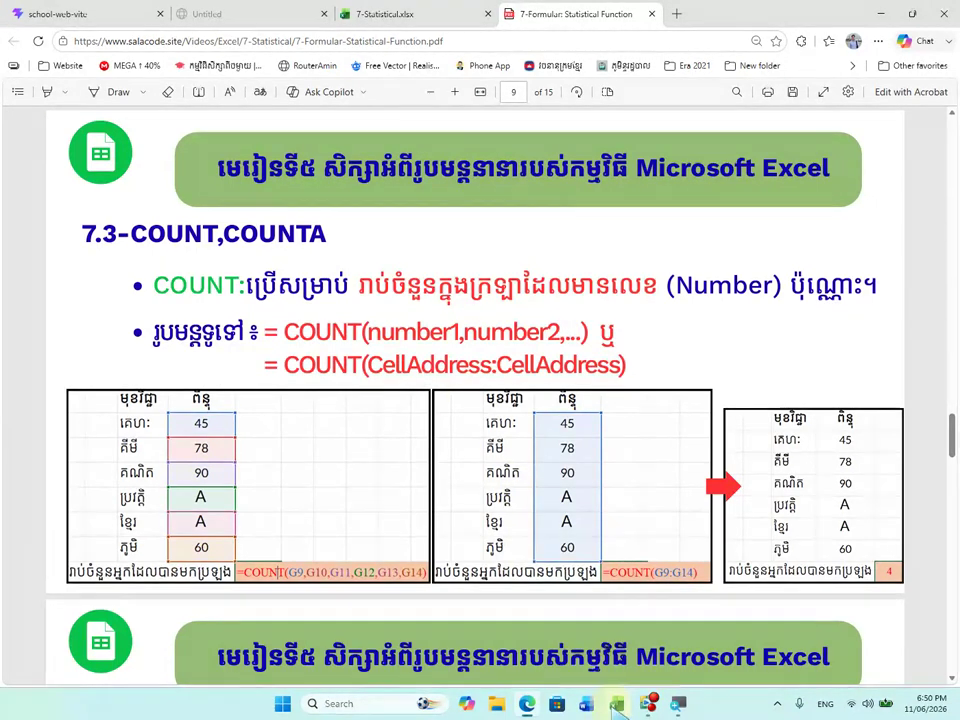
# Step: Switch to the 7-Statistical.xlsx workbook in Excel and clear the contents of cells H15:H17 on Sheet1
pyautogui.click(620, 658)
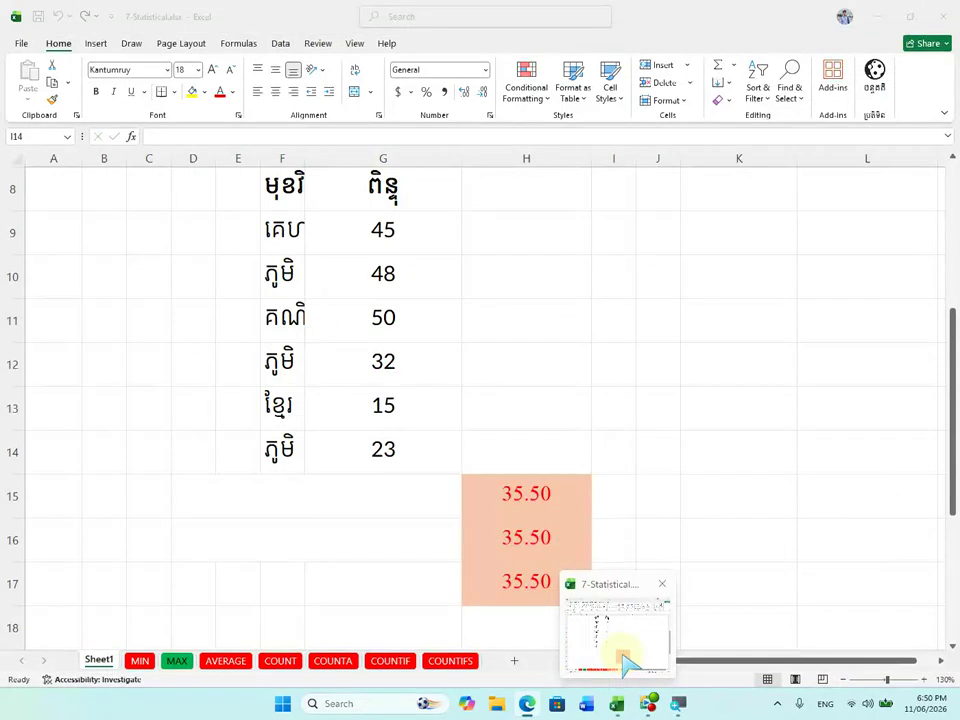
pyautogui.moveTo(524, 488); pyautogui.dragTo(540, 579)
pyautogui.press('Delete')
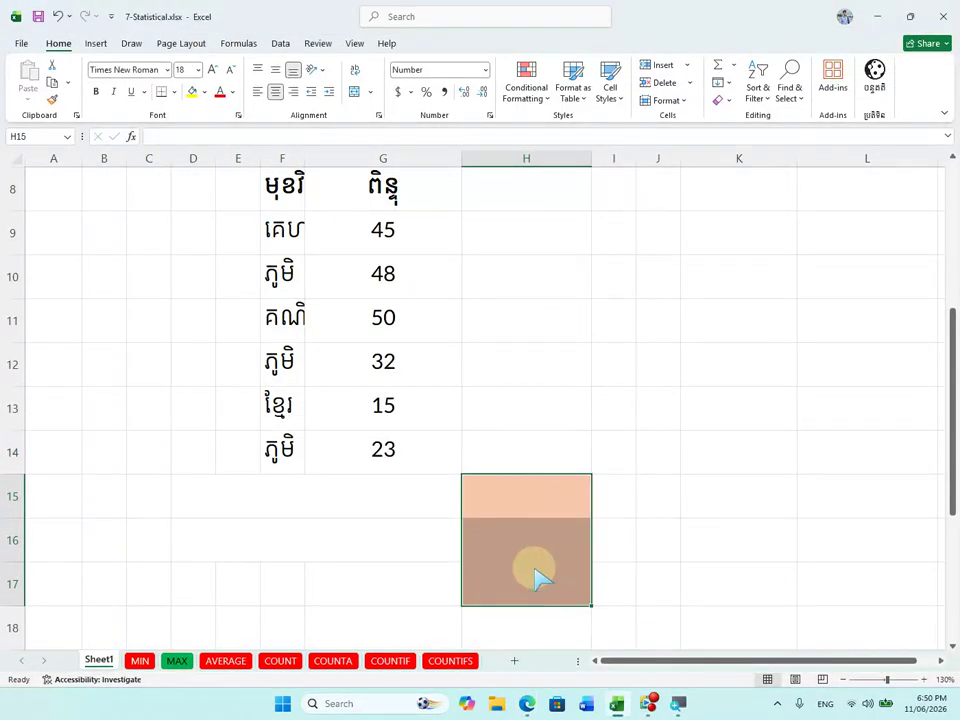
# Step: Replace the scores in G11 and G12 with the letters A and B
pyautogui.click(414, 316)
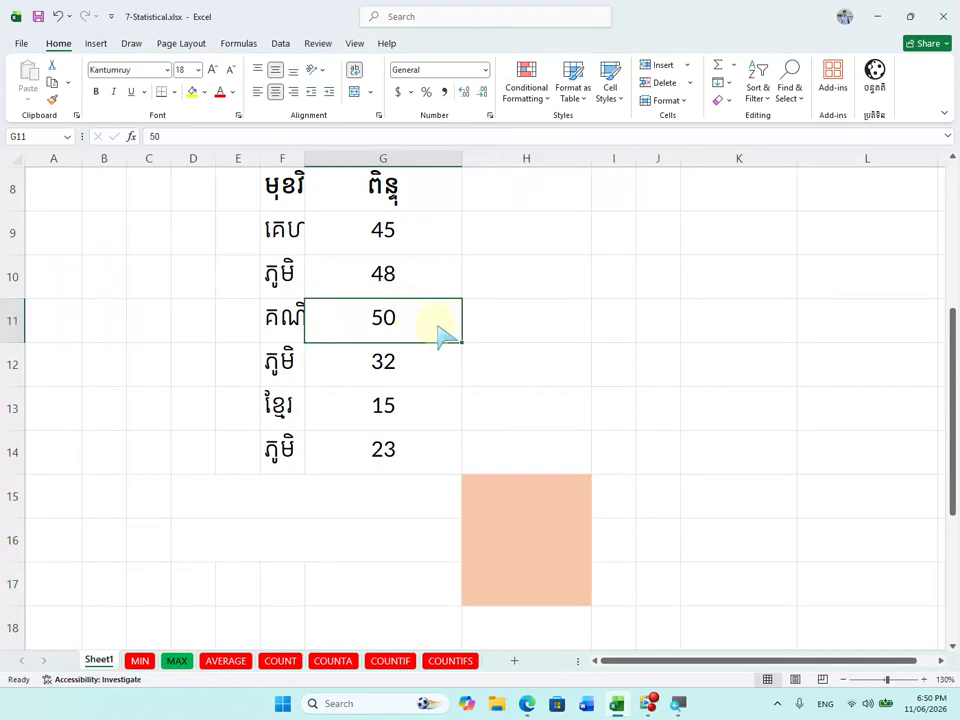
pyautogui.write('A')
pyautogui.click(440, 368)
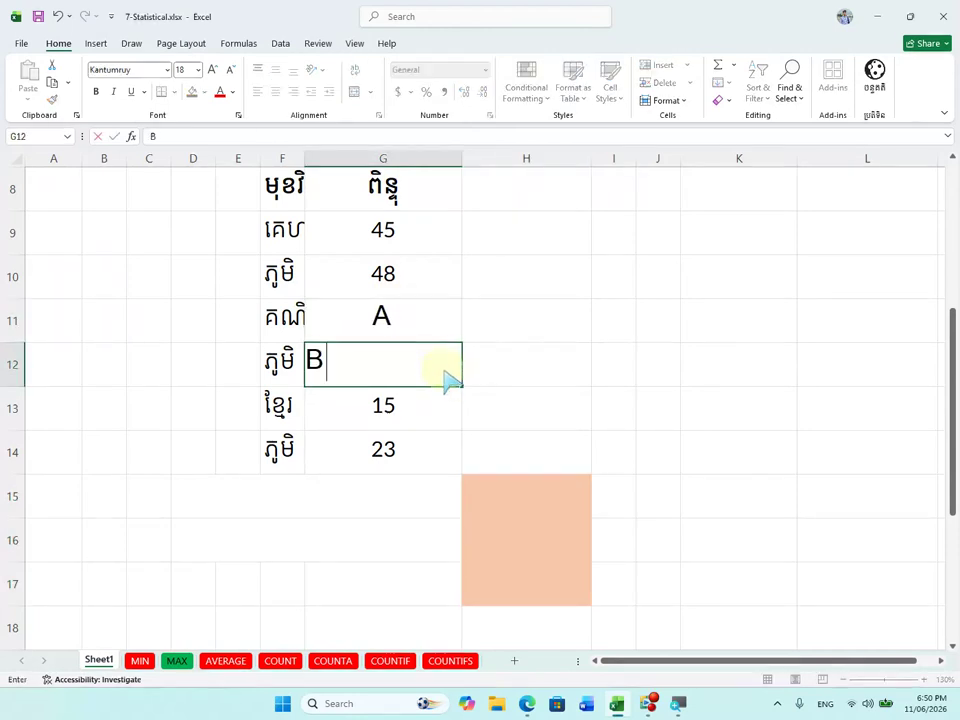
pyautogui.click(600, 378)
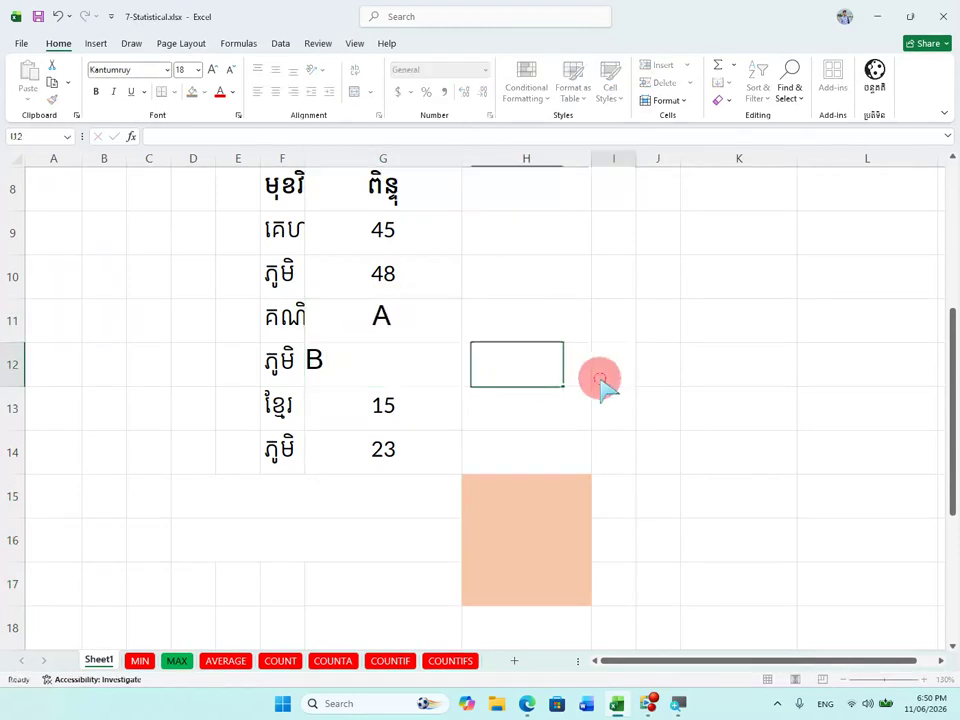
# Step: Widen column F so the subject names fit in full, and select the scores in G9:G14
pyautogui.click(514, 507)
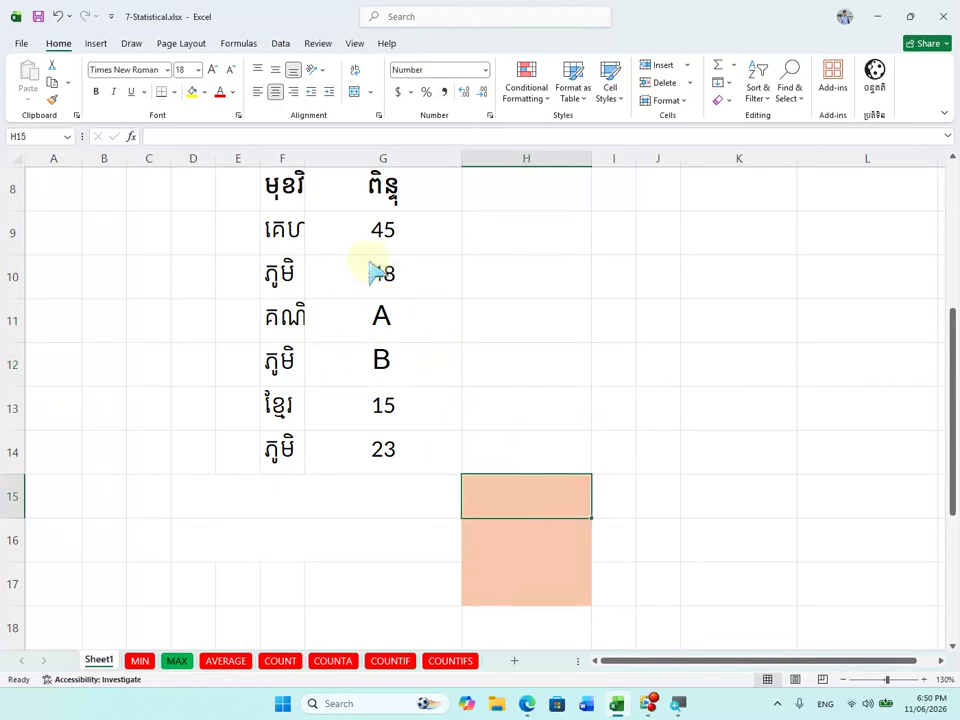
pyautogui.moveTo(304, 160); pyautogui.dragTo(336, 166)
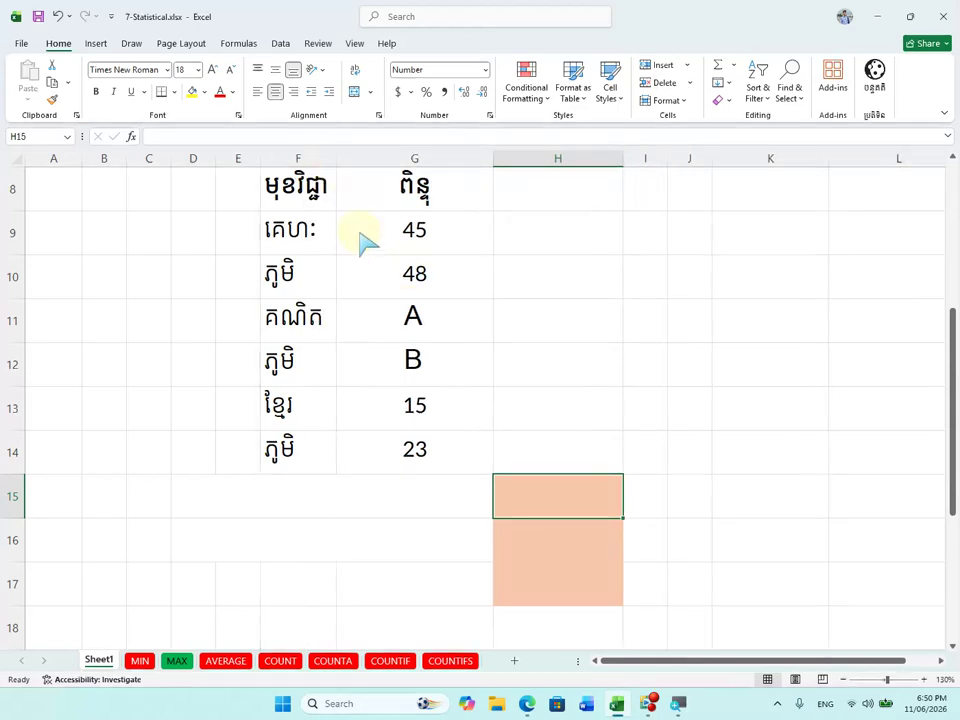
pyautogui.moveTo(428, 240); pyautogui.dragTo(413, 456)
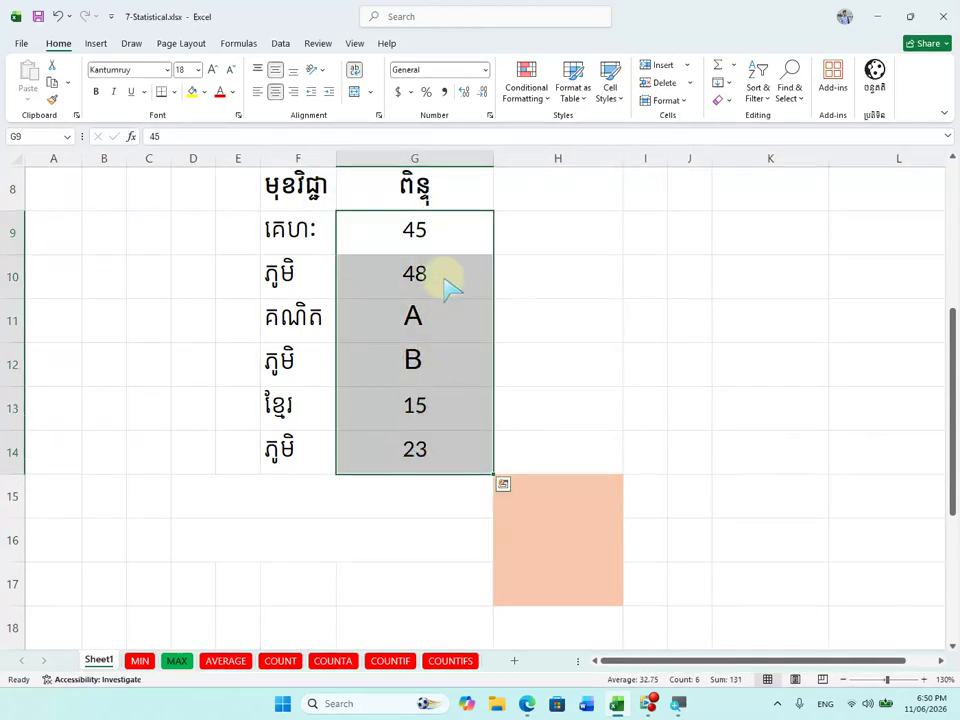
# Step: Enter =COUNT(G9,G10,G11,G12,G13,G14) in H15, referencing each score cell individually
pyautogui.click(541, 494)
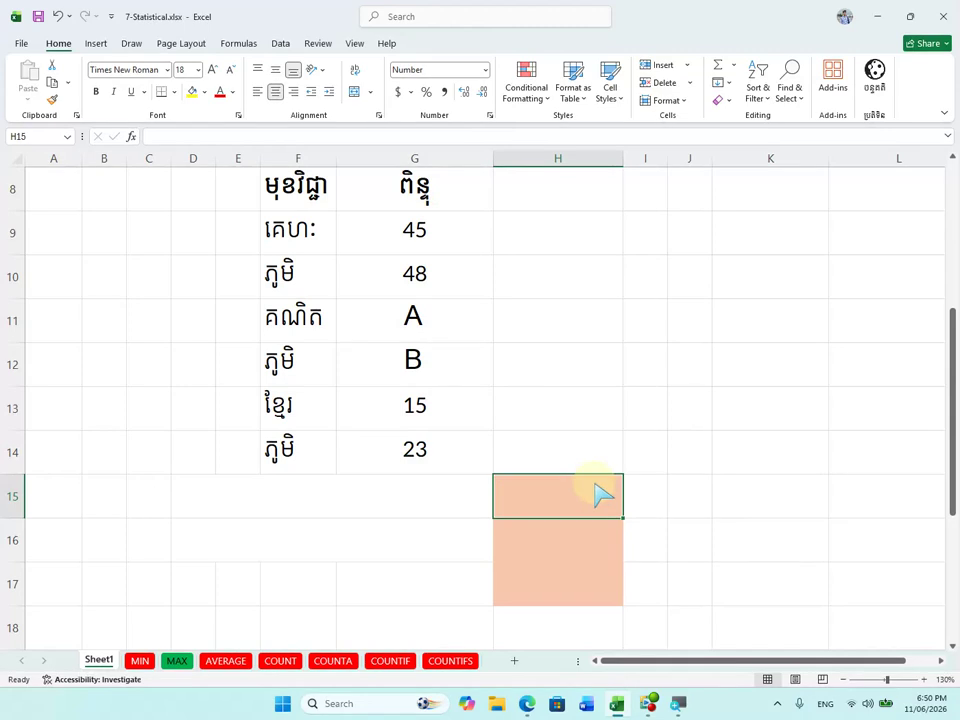
pyautogui.write('=Coun')
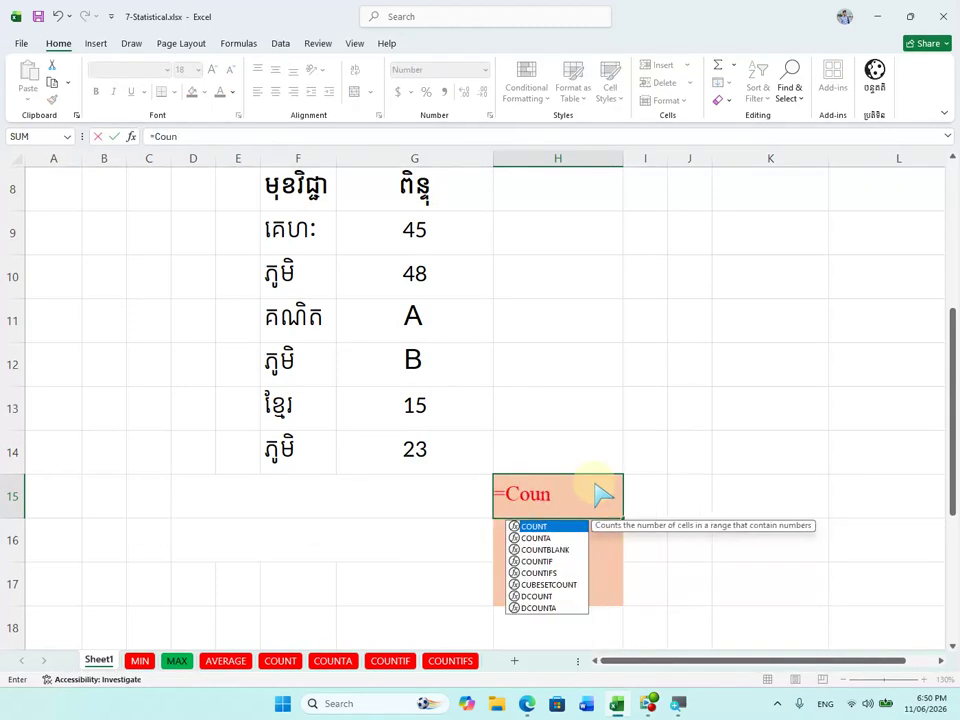
pyautogui.press('Tab')
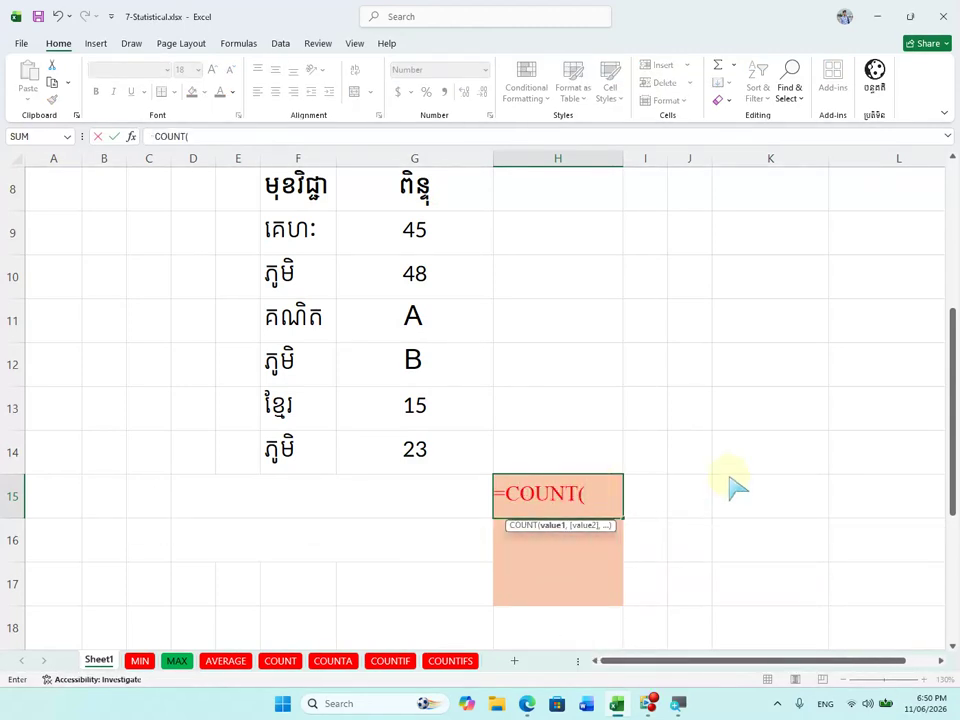
pyautogui.click(439, 240)
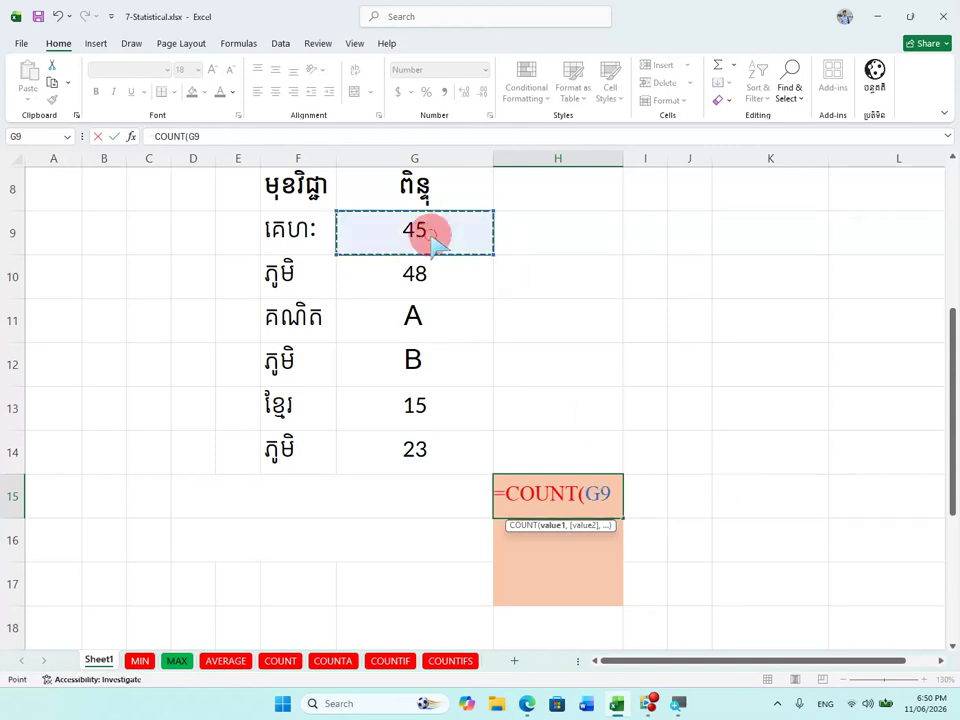
pyautogui.write(',')
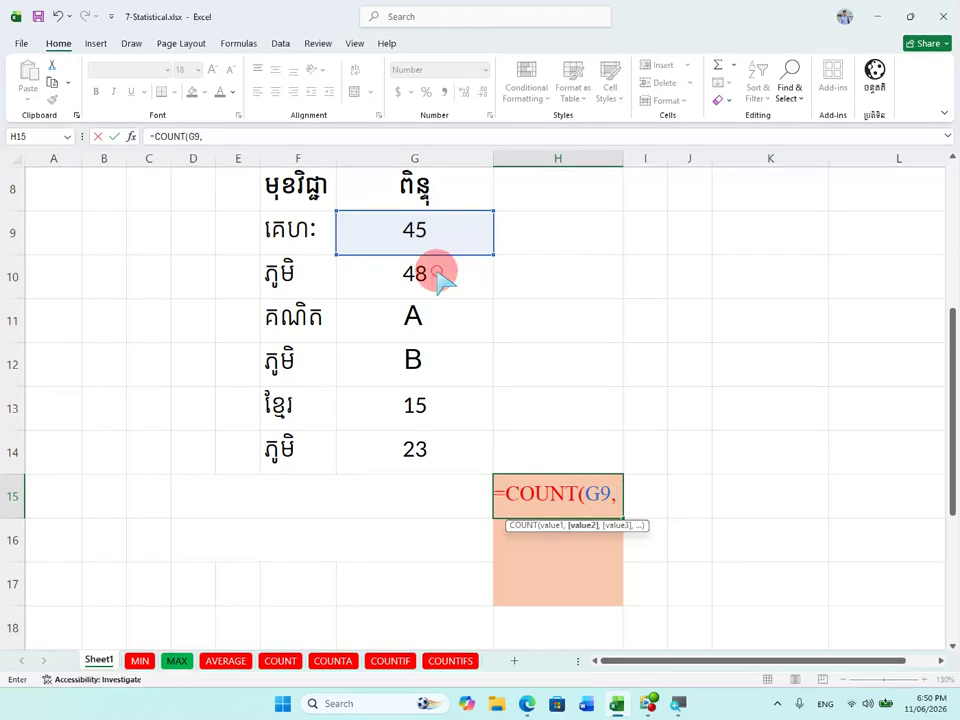
pyautogui.click(441, 282)
pyautogui.write(',')
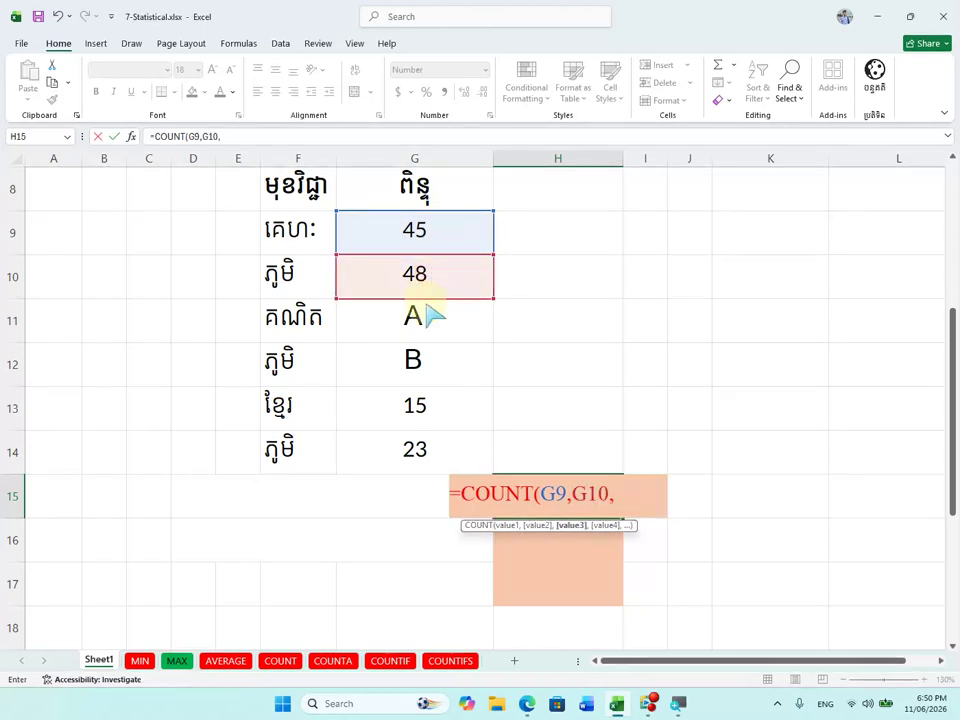
pyautogui.click(430, 314)
pyautogui.write(',')
pyautogui.click(420, 366)
pyautogui.write(',')
pyautogui.click(441, 405)
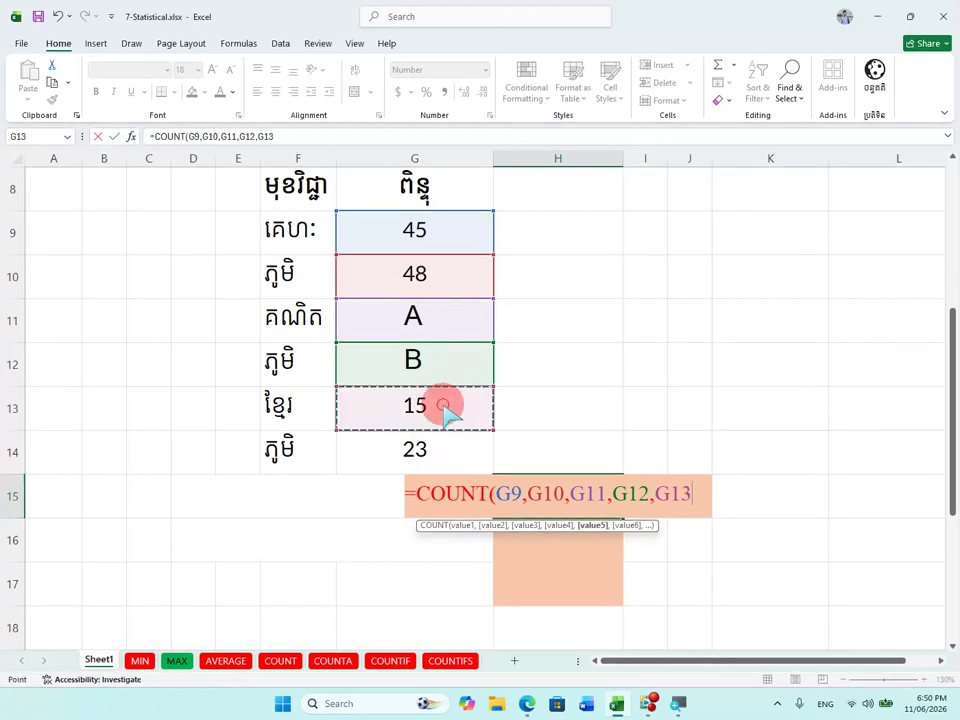
pyautogui.write(',')
pyautogui.click(490, 449)
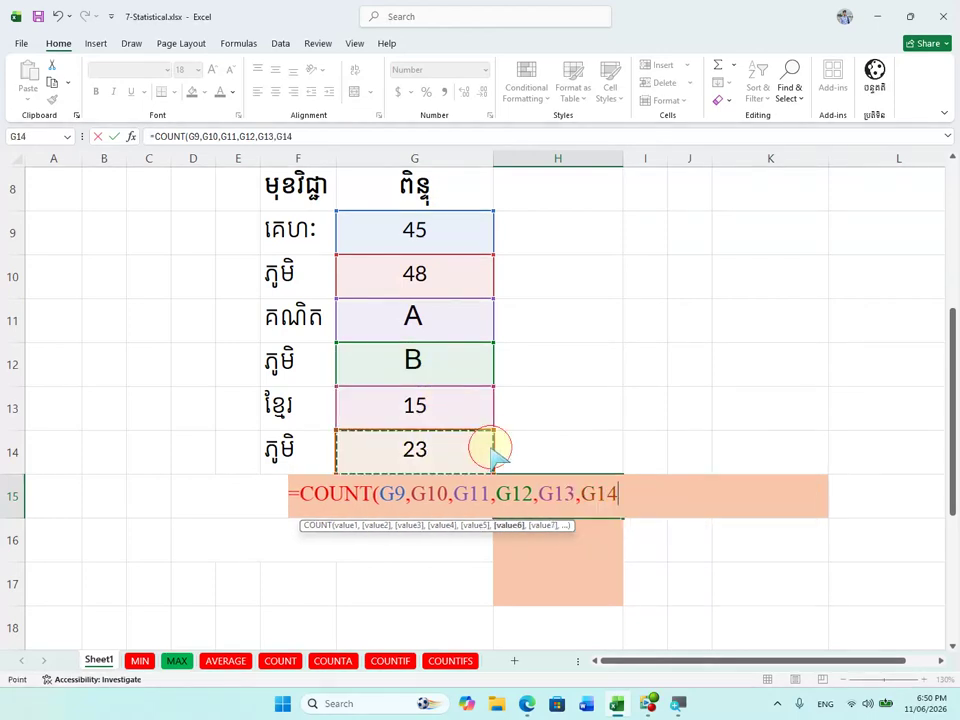
pyautogui.press('Return')
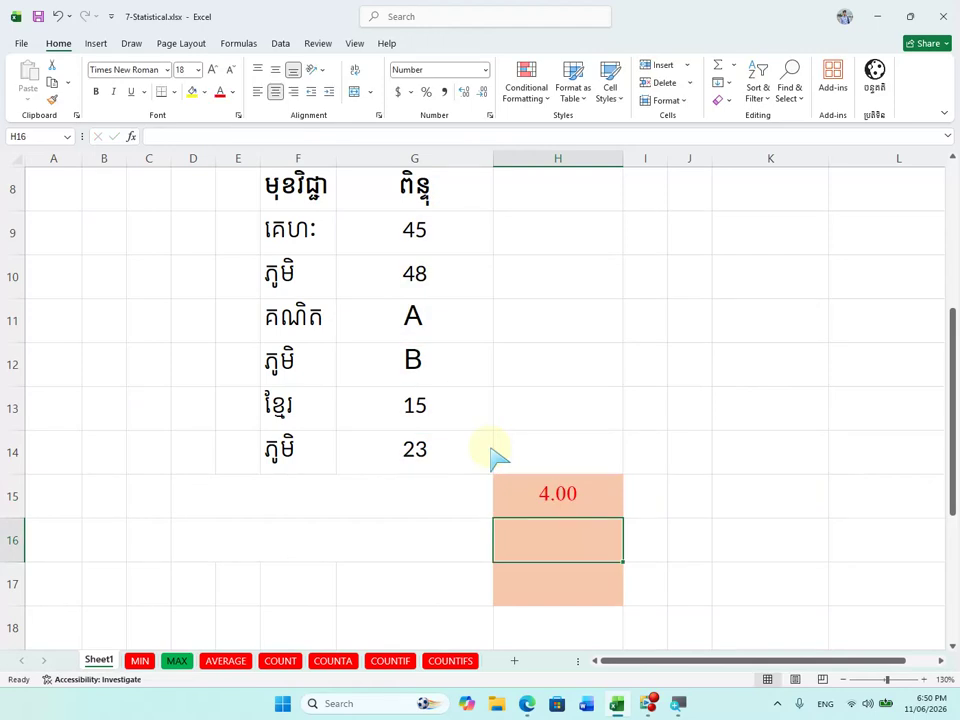
# Step: Format H15:H16 to show no decimal places
pyautogui.click(558, 500)
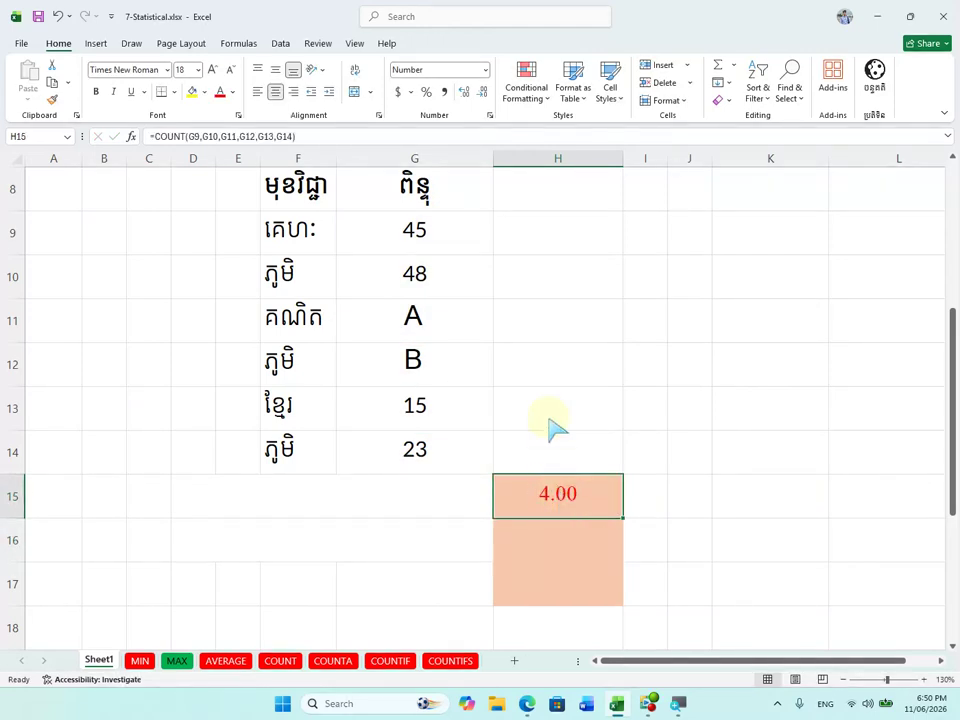
pyautogui.moveTo(572, 514); pyautogui.dragTo(568, 560)
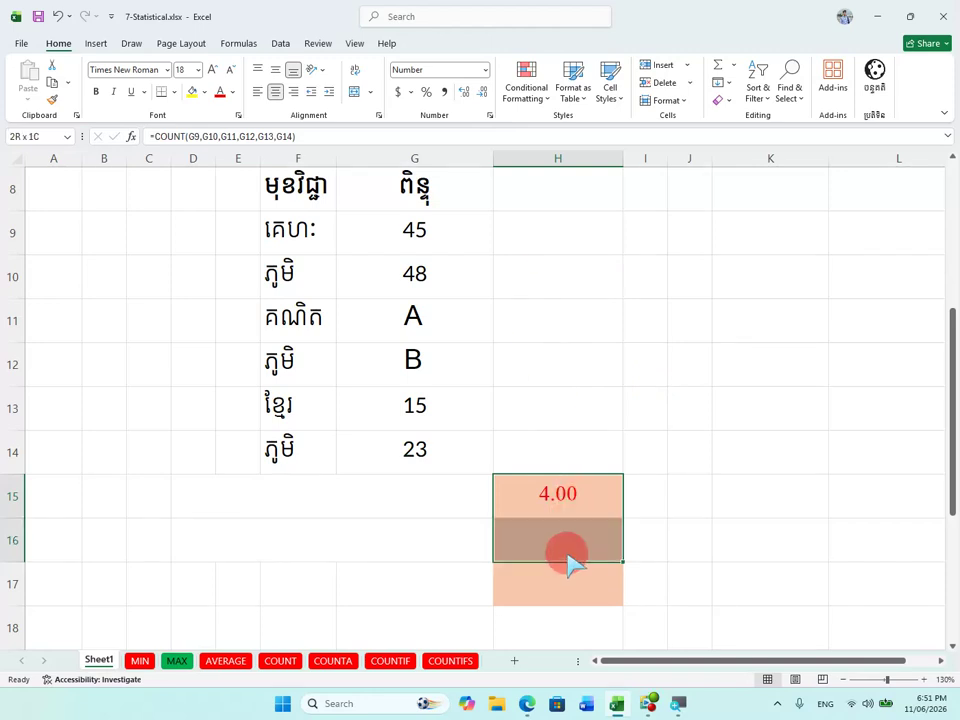
pyautogui.click(484, 92)
pyautogui.click(484, 91)
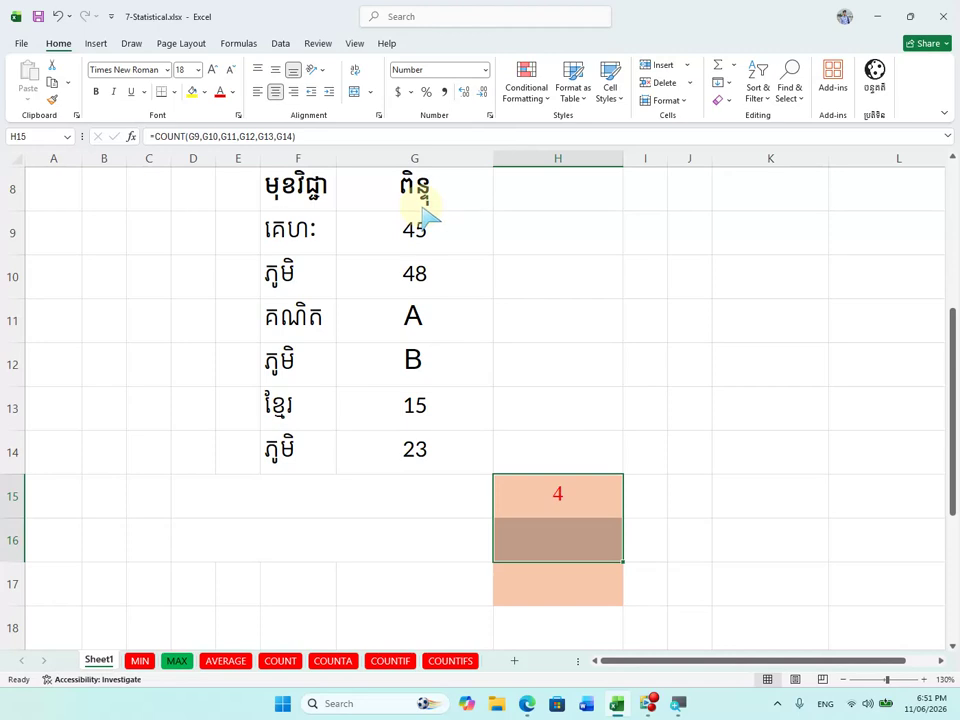
# Step: Check the numeric scores in column G and change the entry in G12 to A
pyautogui.click(440, 240)
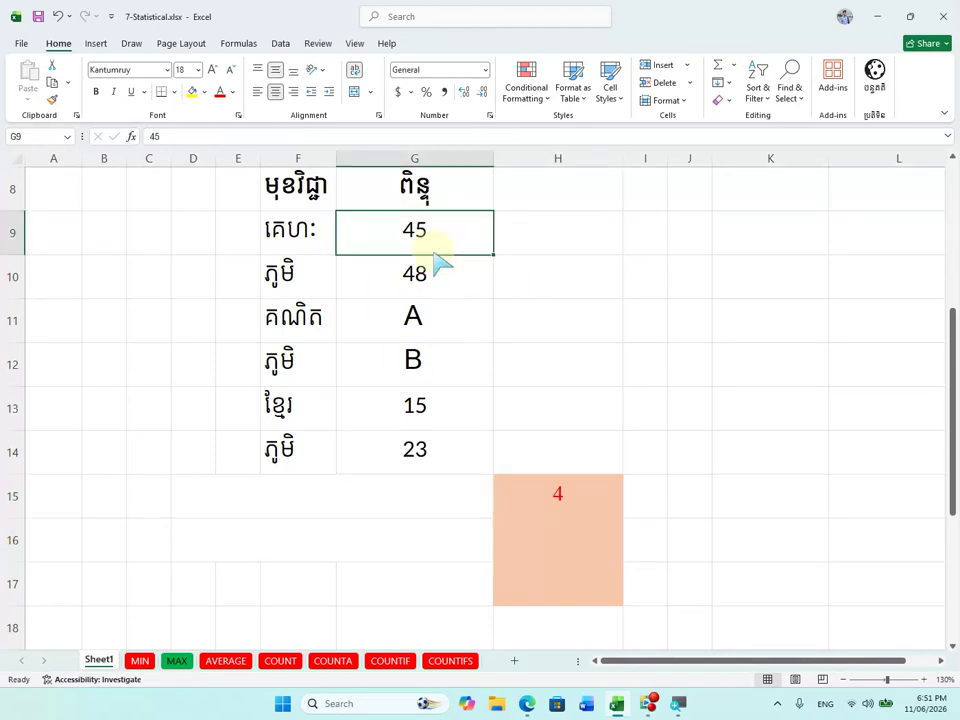
pyautogui.click(428, 278)
pyautogui.click(433, 447)
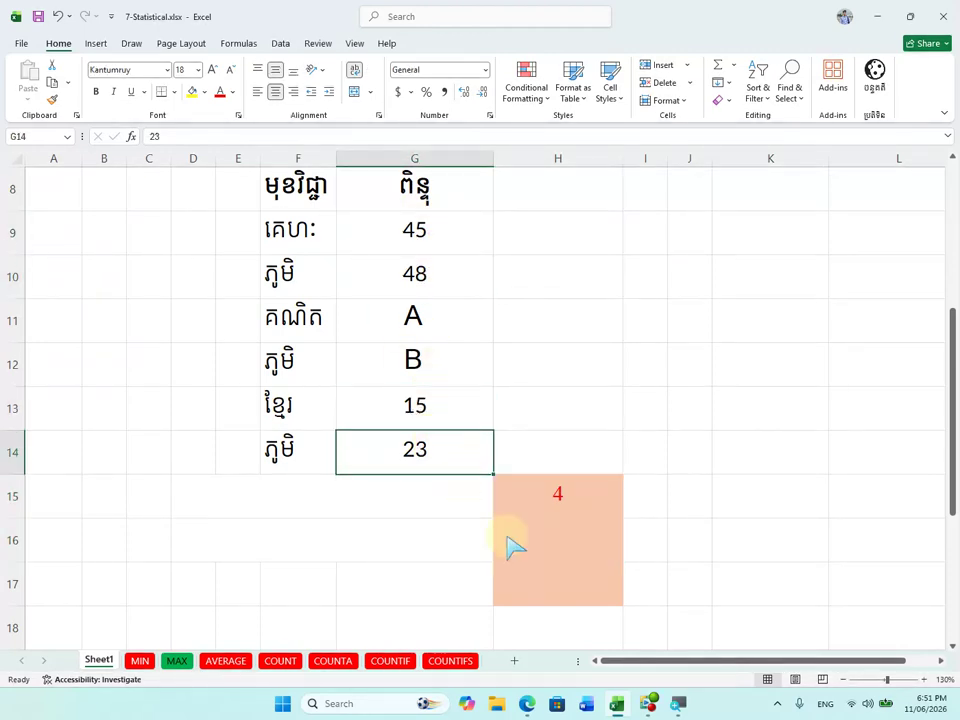
pyautogui.click(452, 363)
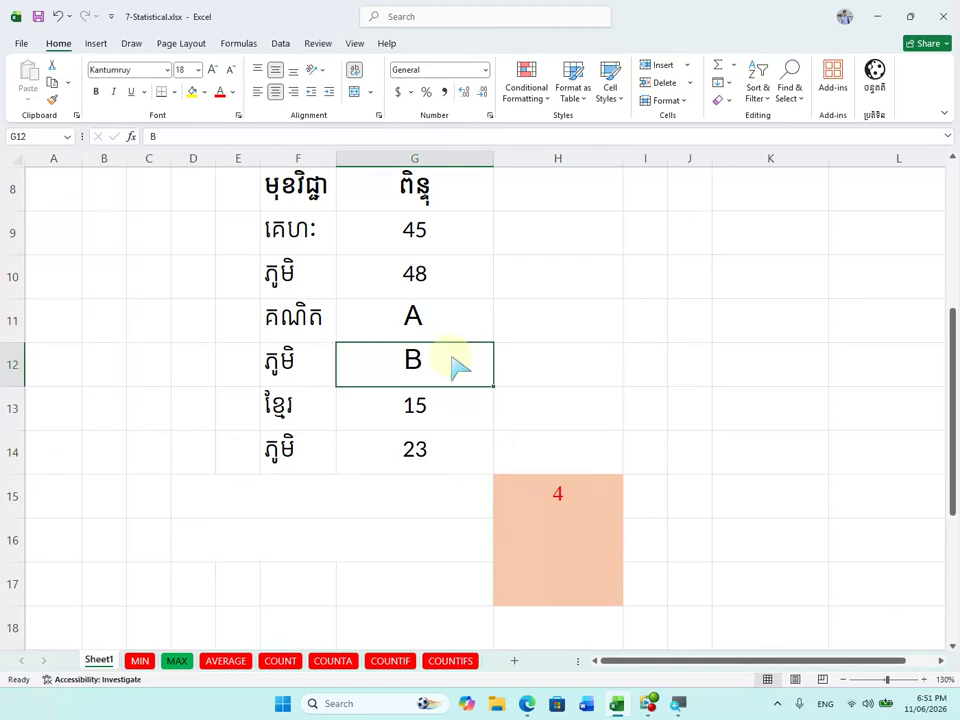
pyautogui.write('A')
pyautogui.press('Return')
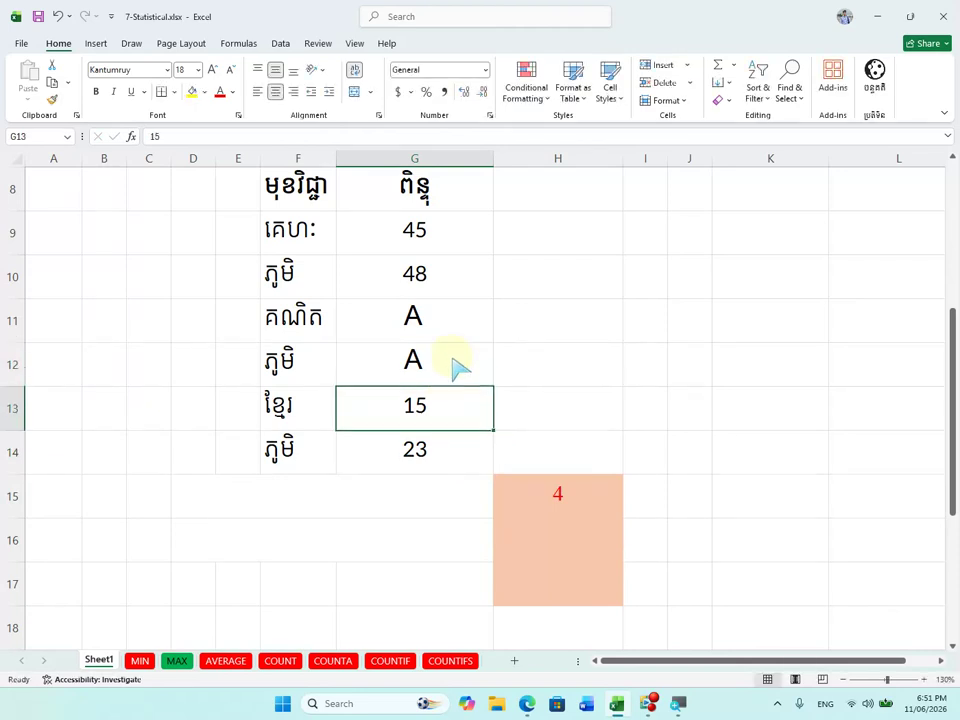
# Step: Enter =COUNT(G9:G14) in H16, counting the scores as one continuous range
pyautogui.click(596, 539)
pyautogui.write('=Coun')
pyautogui.press('Tab')
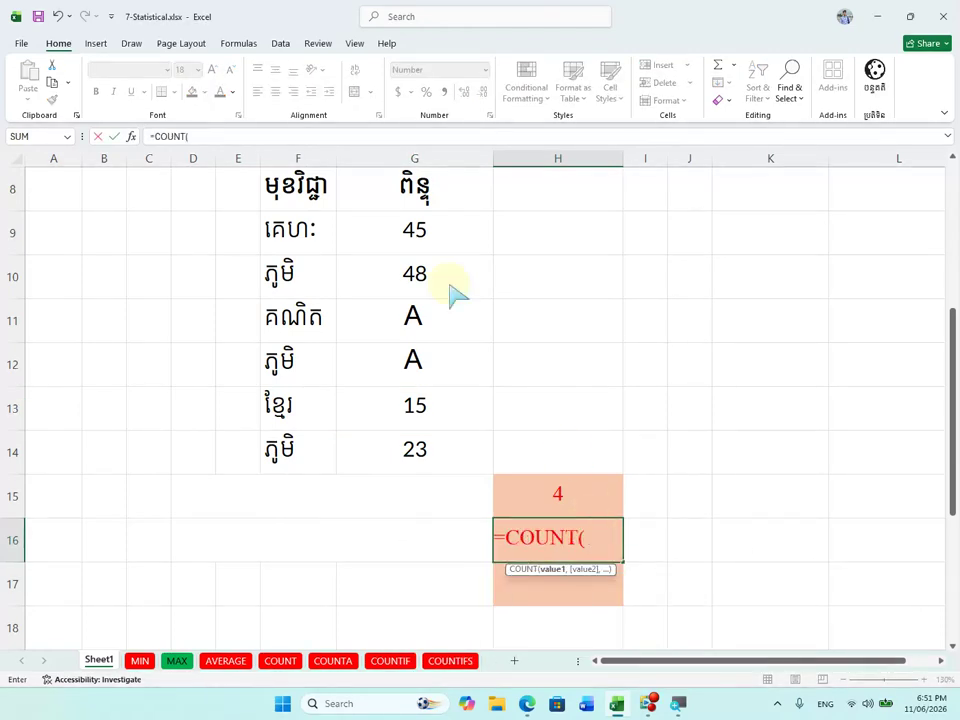
pyautogui.moveTo(420, 240); pyautogui.dragTo(411, 445)
pyautogui.press('Return')
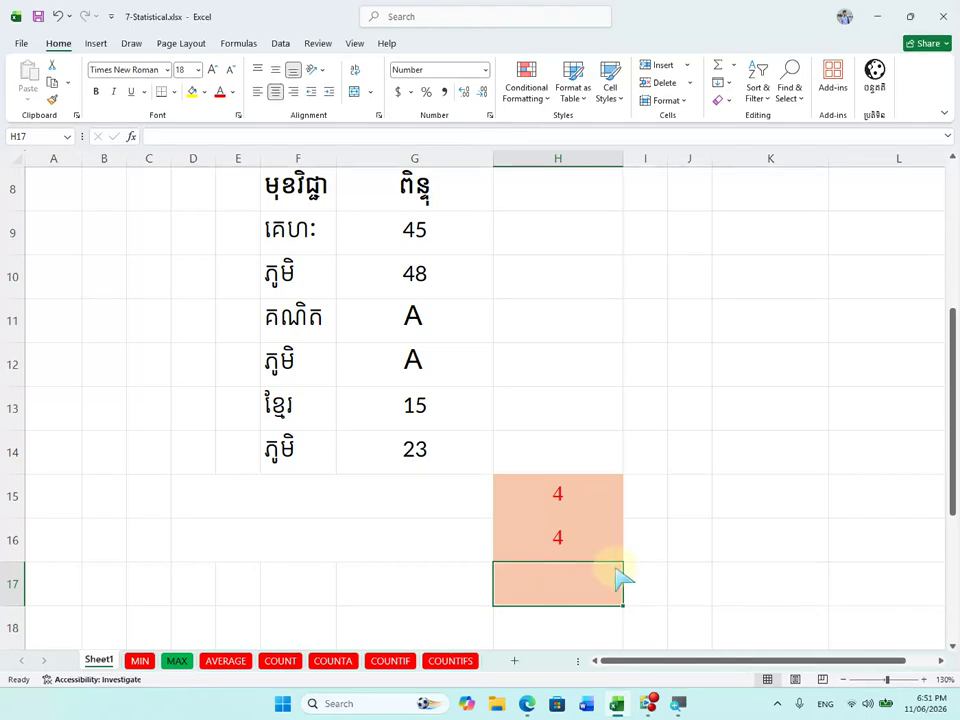
# Step: Compare the COUNT formulas in H15 and H16 and review the score range G9:G14 they refer to
pyautogui.press('Up')
pyautogui.press('Up')
pyautogui.press('Up')
pyautogui.click(563, 508)
pyautogui.click(574, 546)
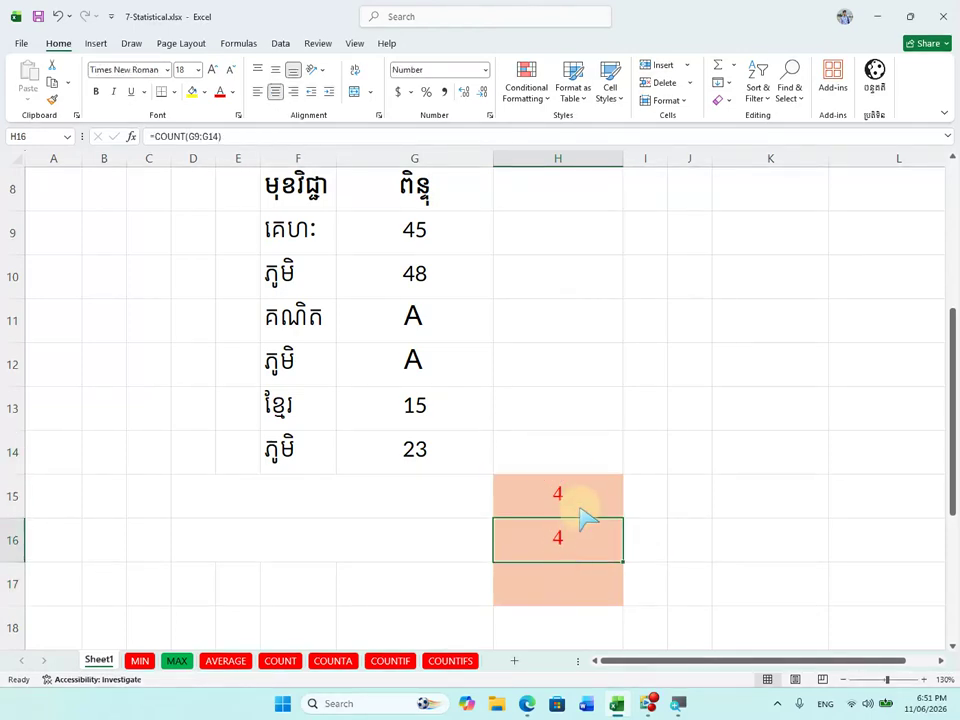
pyautogui.moveTo(429, 242); pyautogui.dragTo(437, 445)
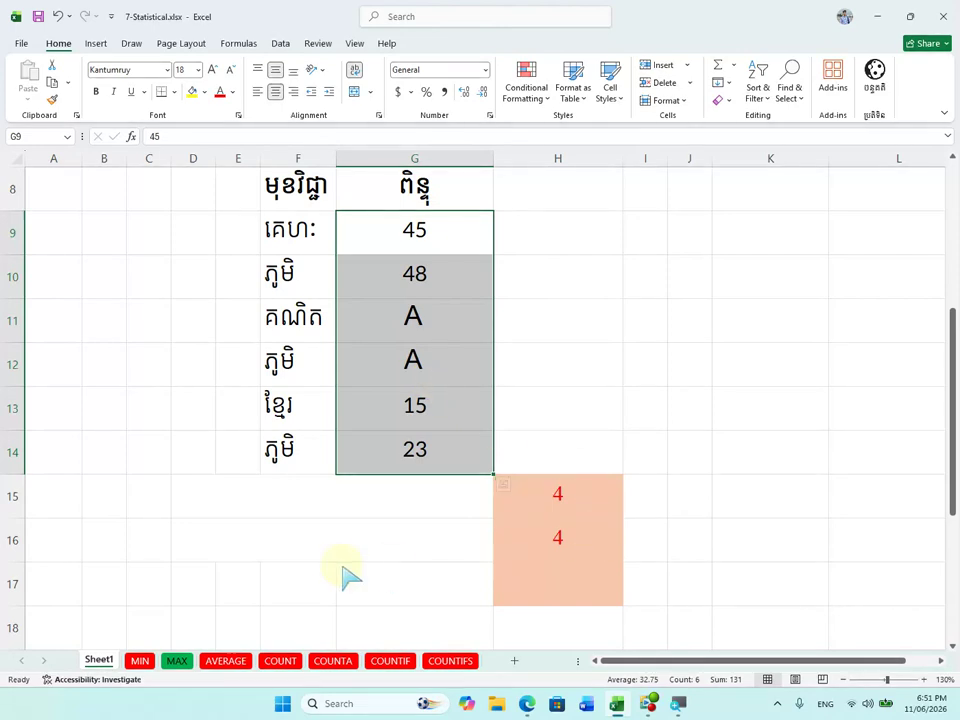
# Step: Open the COUNT worksheet and enlarge its view to 214%
pyautogui.click(280, 661)
pyautogui.click(665, 560)
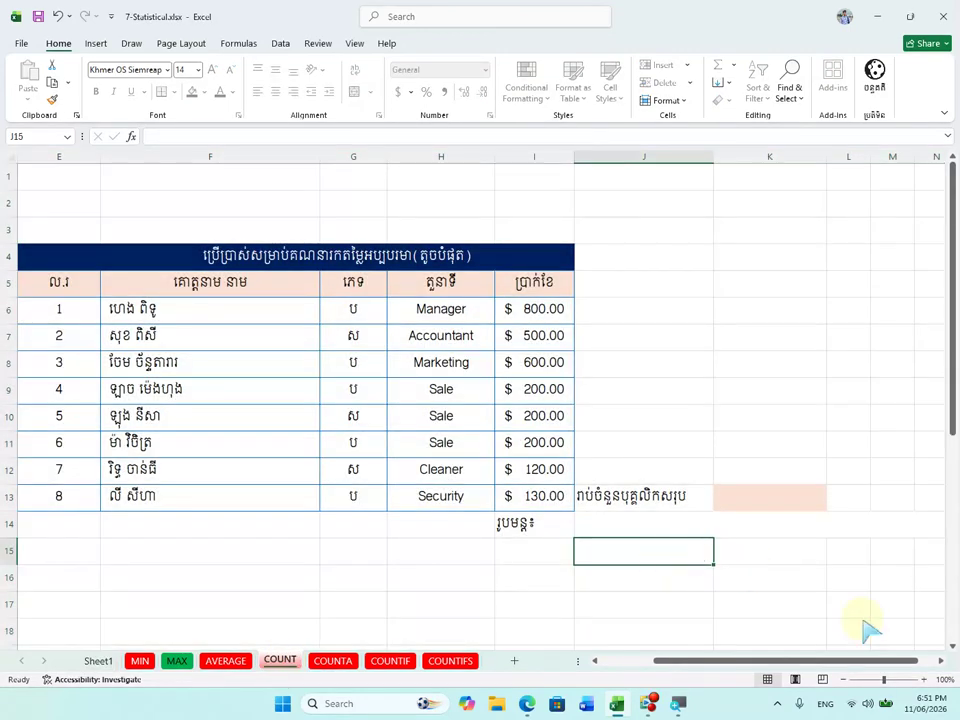
pyautogui.click(896, 680)
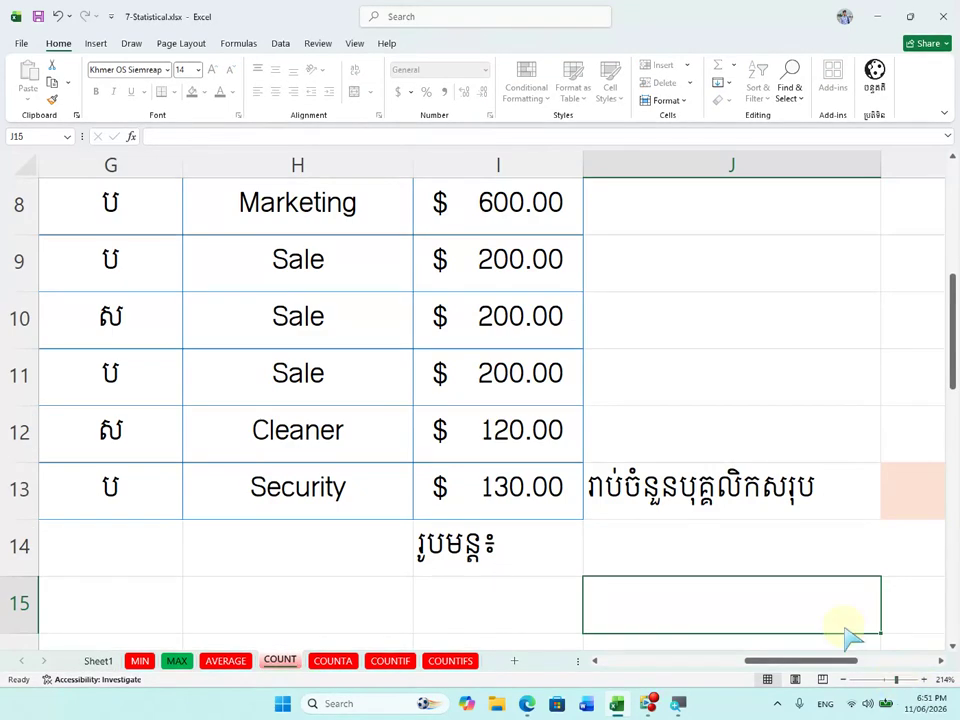
pyautogui.scroll(1, 750, 553)
pyautogui.scroll(-1, 770, 594)
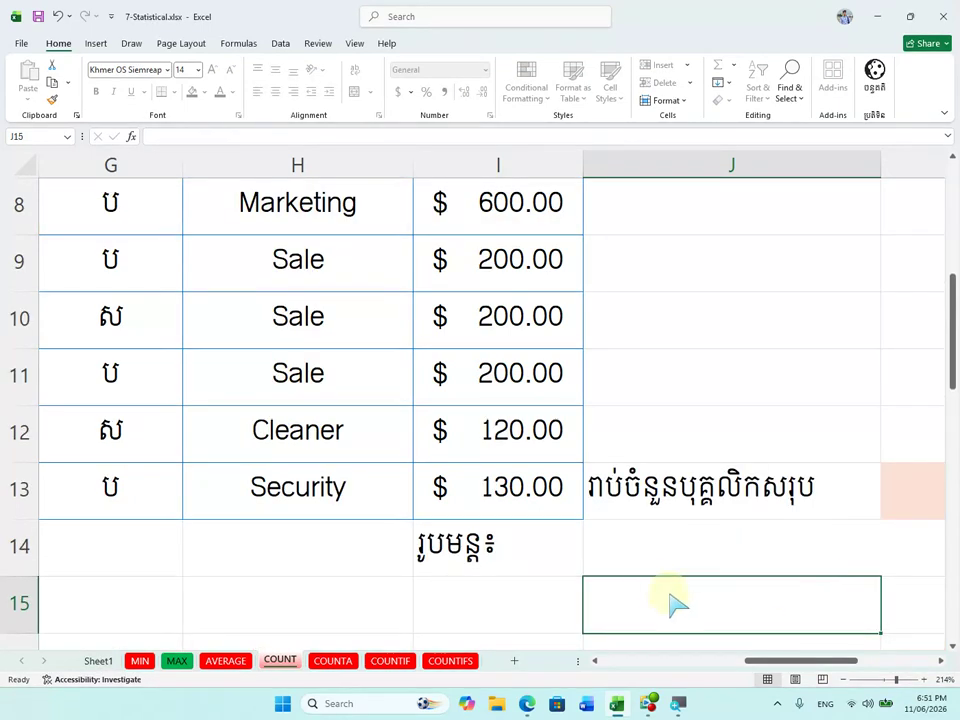
# Step: Examine the employee names in F6:F13 and the row numbering in E6:E13 on the COUNT worksheet
pyautogui.moveTo(805, 668); pyautogui.dragTo(690, 606)
pyautogui.scroll(2, 730, 533)
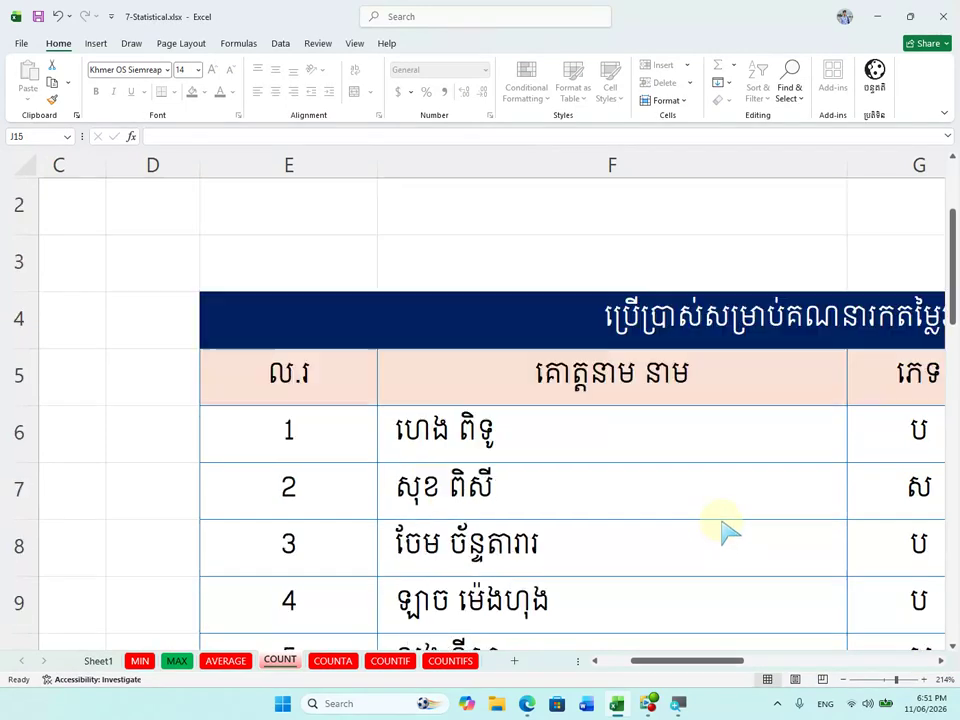
pyautogui.scroll(-3, 730, 533)
pyautogui.scroll(2, 730, 533)
pyautogui.scroll(1, 730, 533)
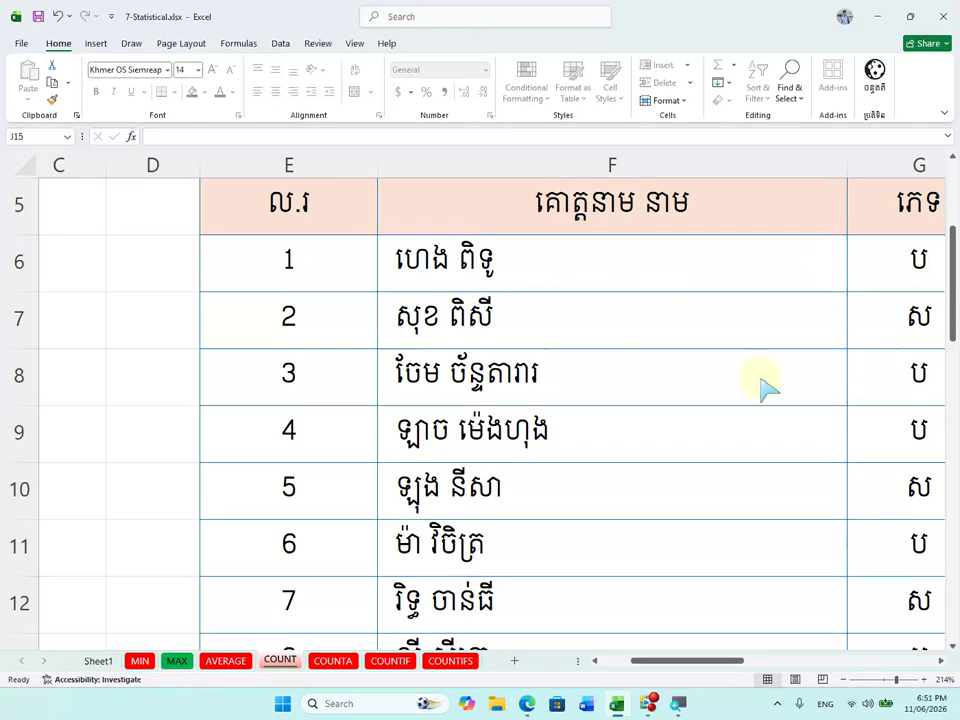
pyautogui.moveTo(613, 272); pyautogui.dragTo(600, 553)
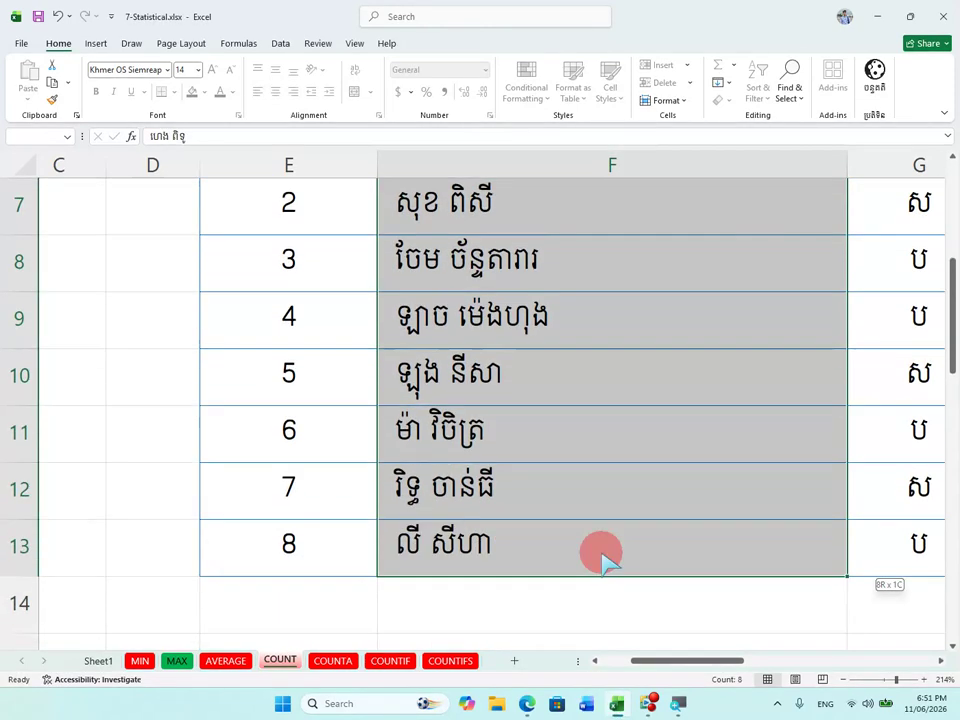
pyautogui.moveTo(681, 662)
pyautogui.mouseDown()
pyautogui.moveTo(735, 664)
pyautogui.moveTo(674, 658)
pyautogui.mouseUp()
pyautogui.scroll(2, 438, 423)
pyautogui.moveTo(437, 493)
pyautogui.mouseDown()
pyautogui.moveTo(422, 700)
pyautogui.moveTo(424, 505)
pyautogui.mouseUp()
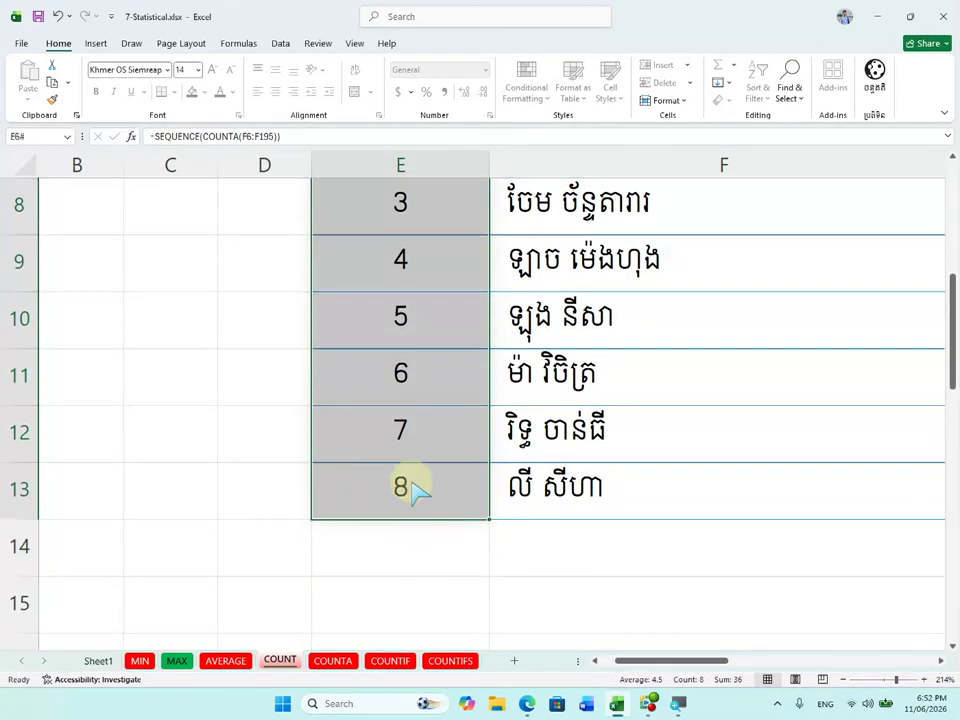
# Step: Enter =COUNT(E6#) in K13 to count the employees by the numbering in E6:E13
pyautogui.moveTo(643, 663); pyautogui.dragTo(835, 665)
pyautogui.click(675, 484)
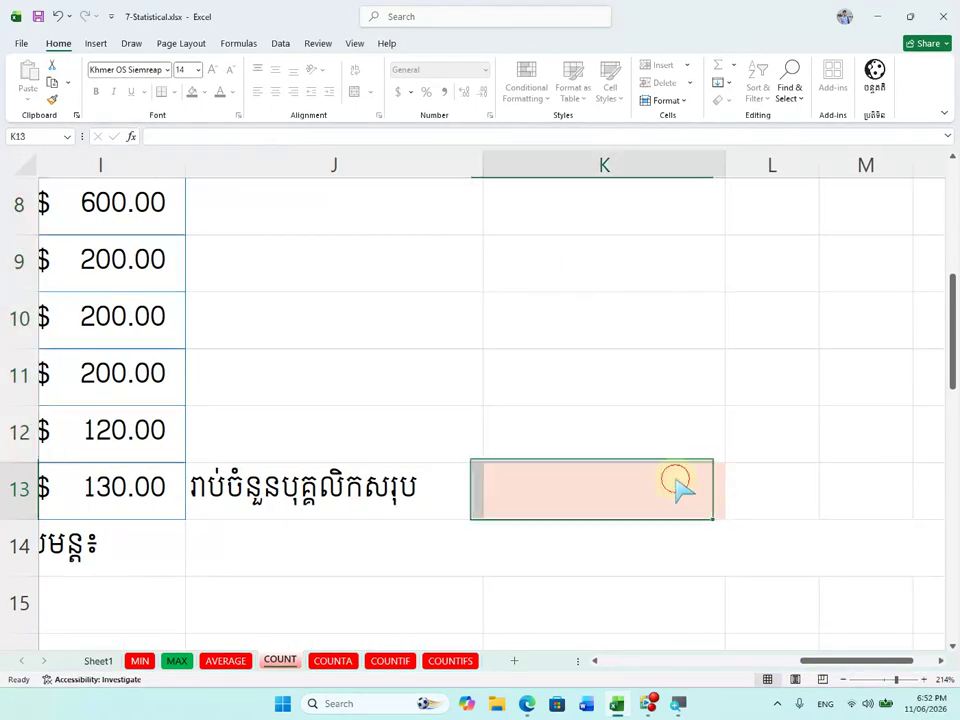
pyautogui.write('coun')
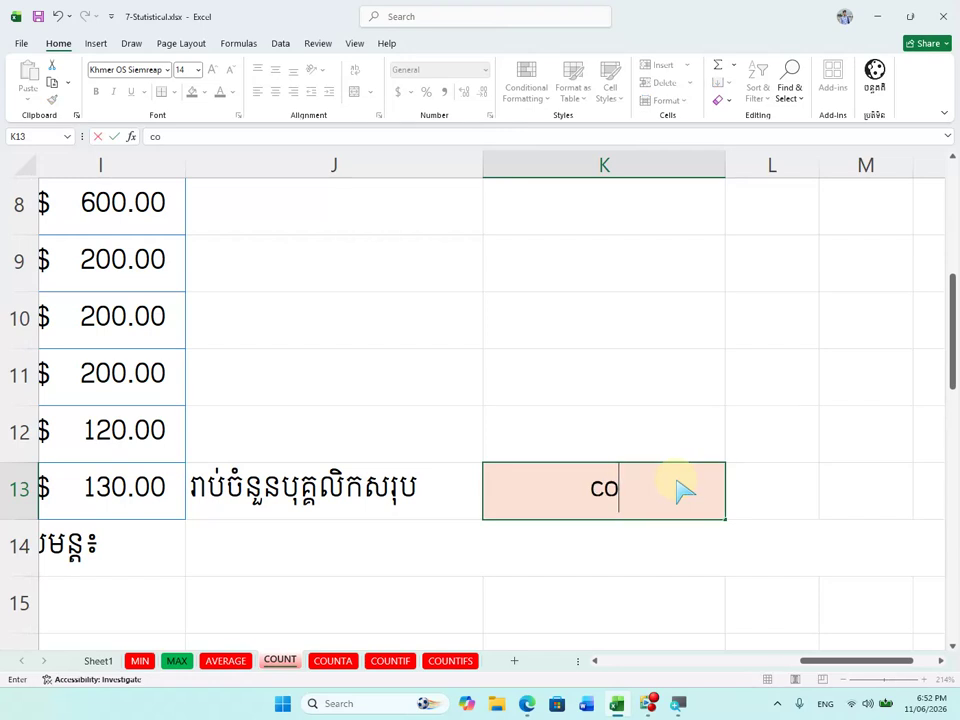
pyautogui.press('BackSpace')
pyautogui.press('BackSpace')
pyautogui.press('BackSpace')
pyautogui.press('BackSpace')
pyautogui.write('=coun')
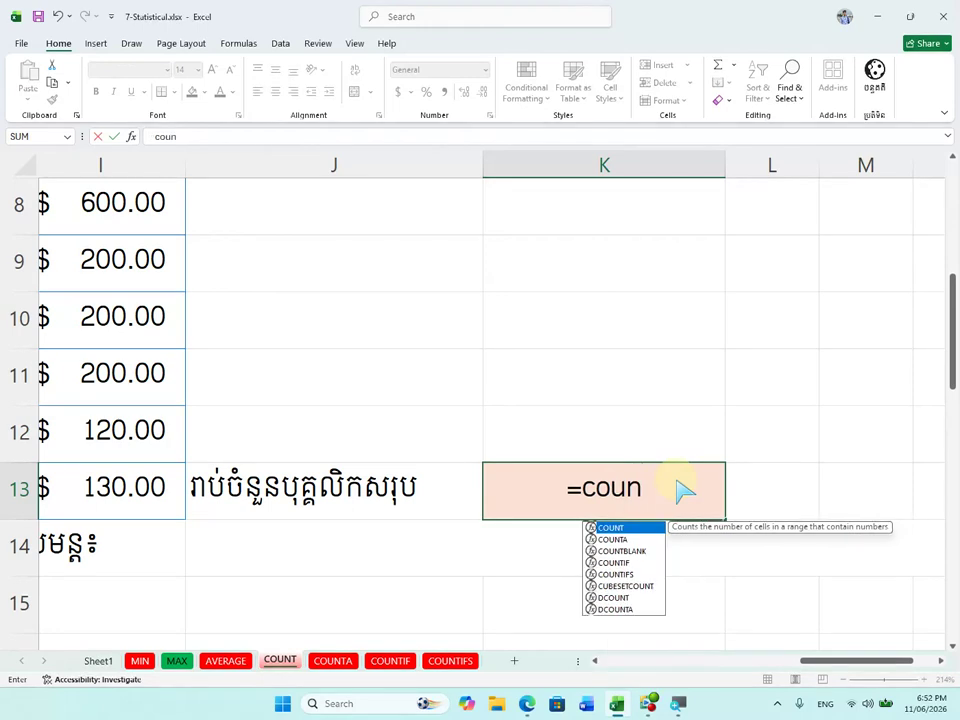
pyautogui.press('Tab')
pyautogui.moveTo(825, 670); pyautogui.dragTo(632, 671)
pyautogui.scroll(1, 716, 545)
pyautogui.scroll(1, 716, 545)
pyautogui.moveTo(452, 260); pyautogui.dragTo(452, 564)
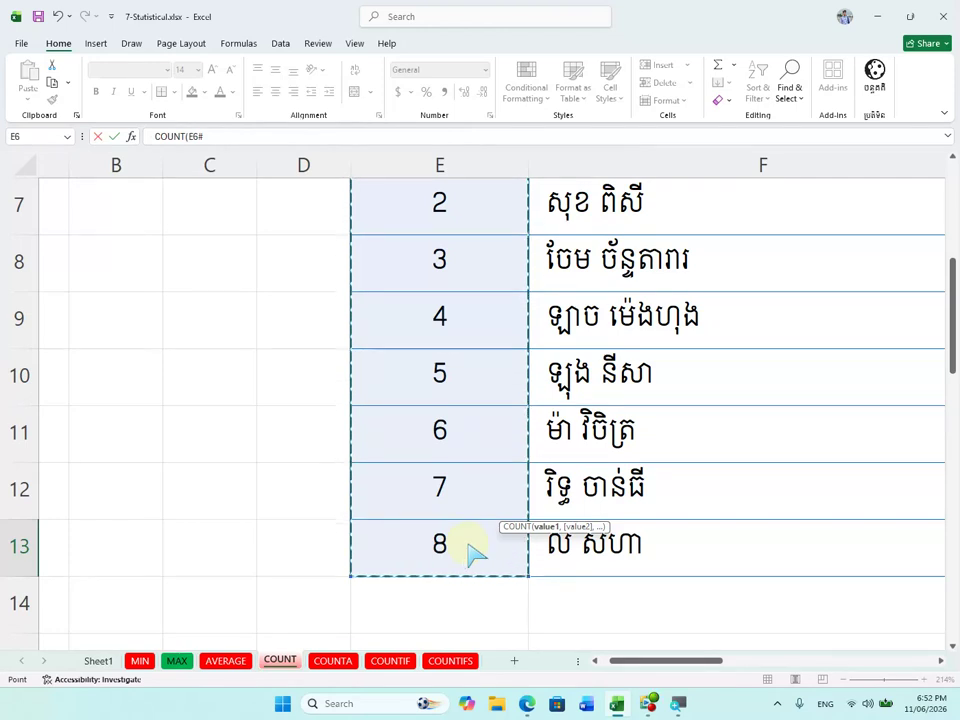
pyautogui.press('Return')
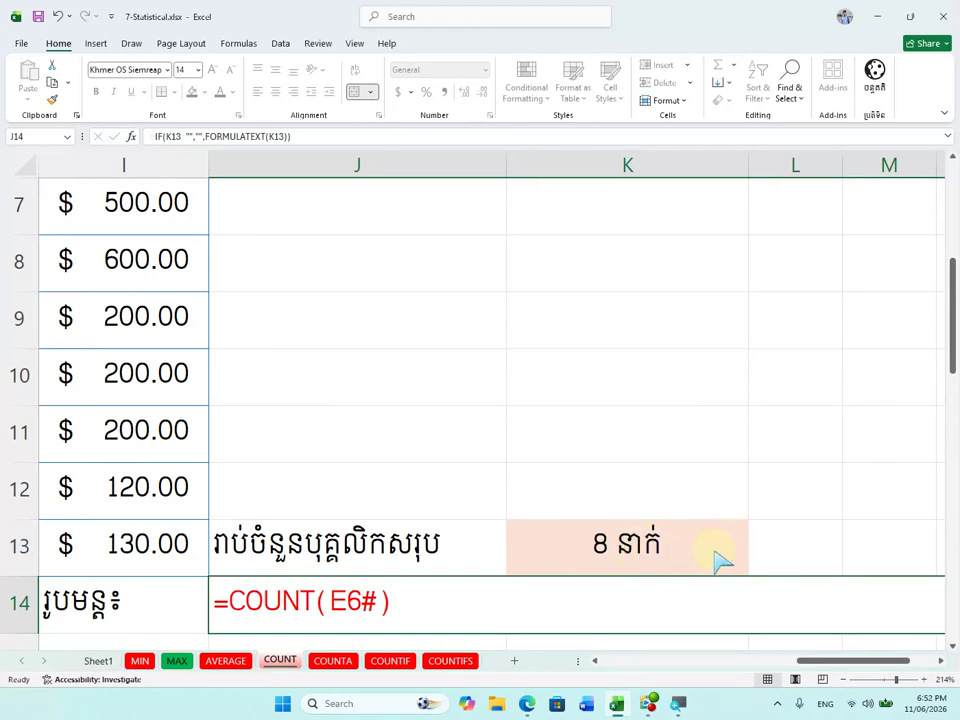
pyautogui.click(686, 549)
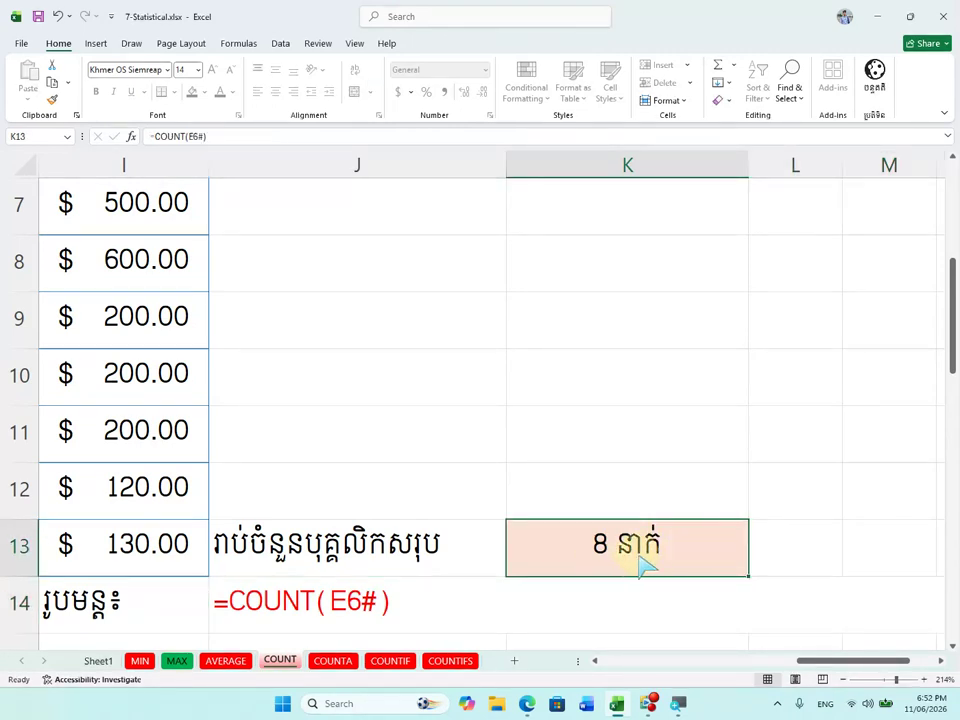